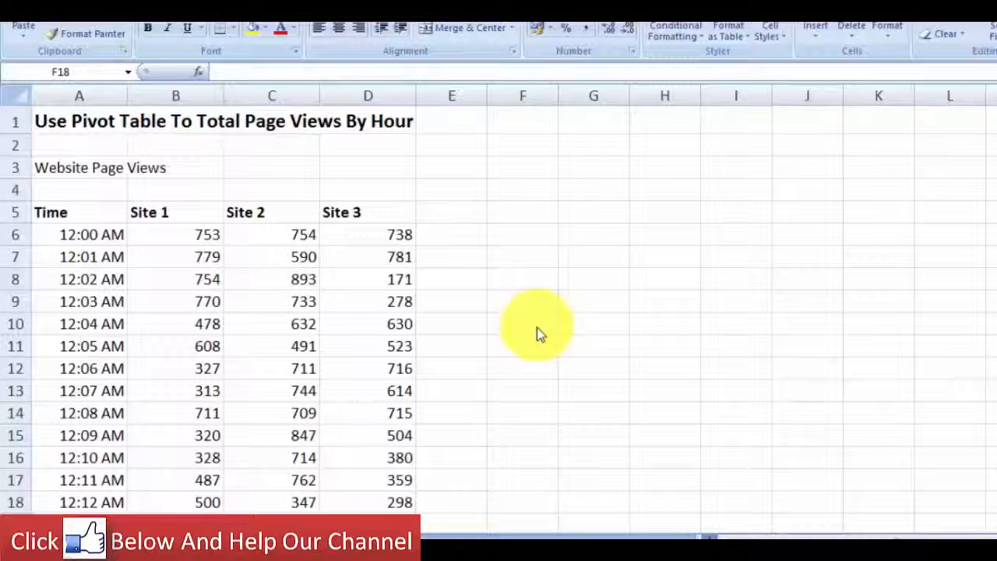
Examine the per-minute page view records from the first data row down to the last record and back.
click(244, 267)
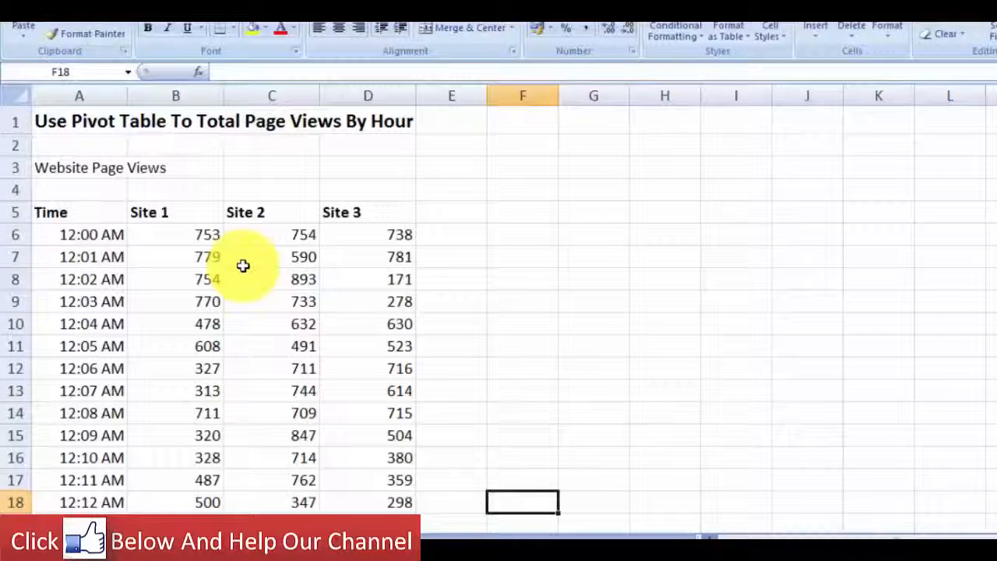
click(316, 283)
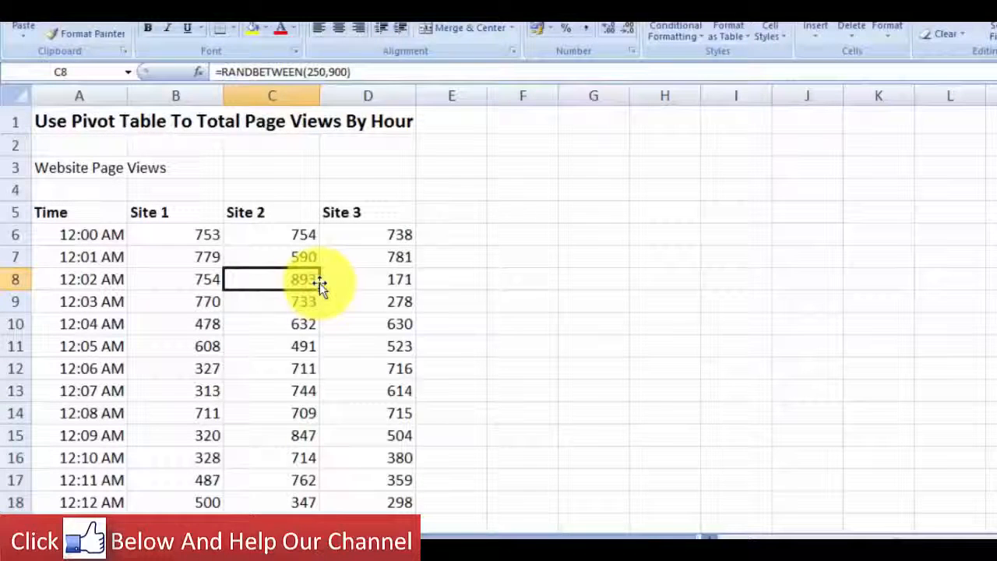
key(ctrl+End)
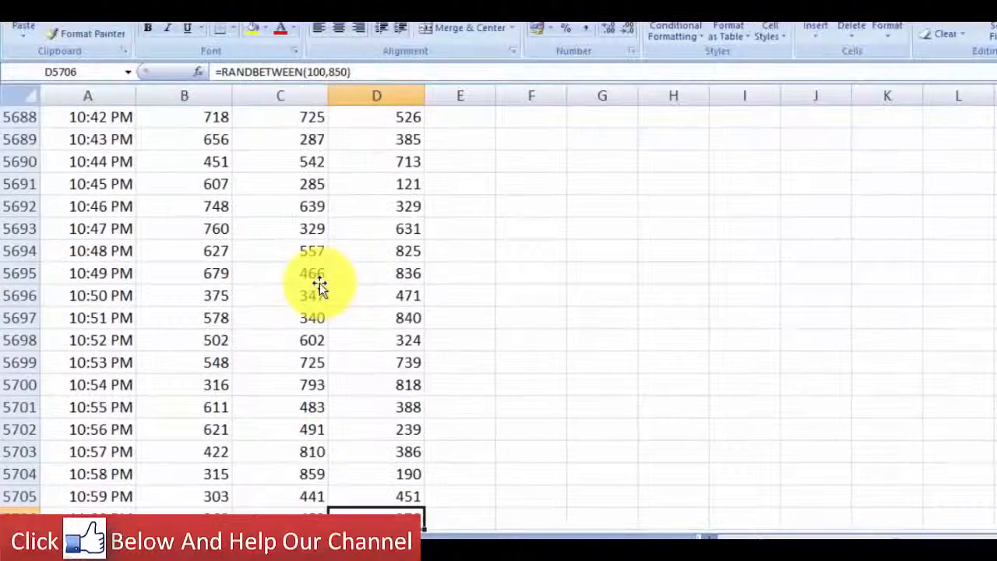
scroll(327, 292, down, 2)
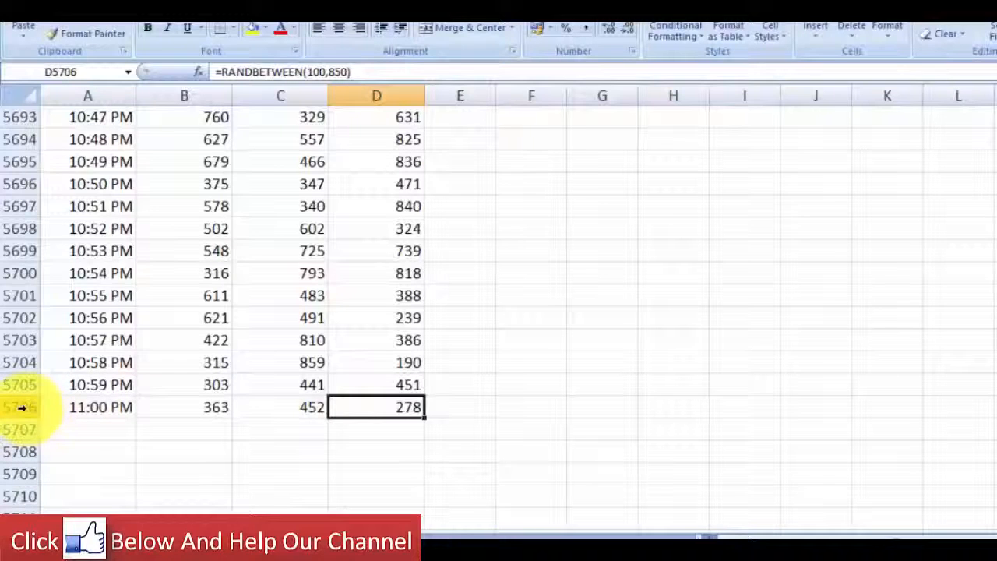
click(81, 406)
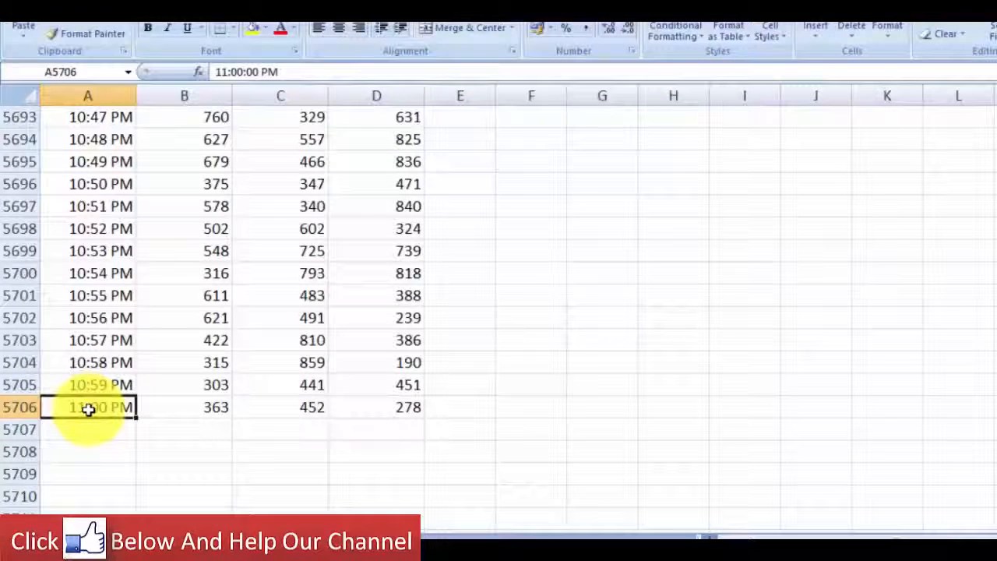
key(ctrl+Home)
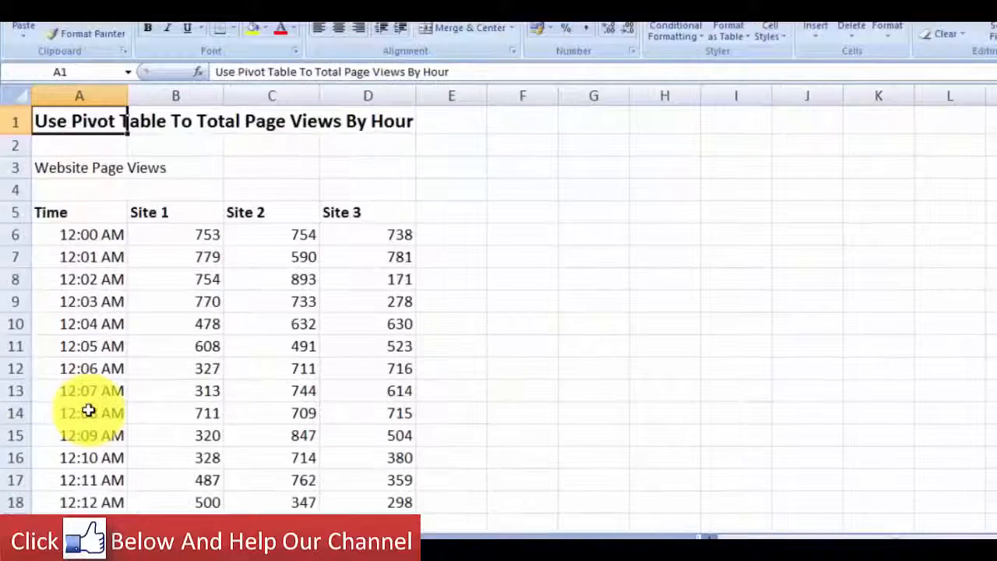
click(86, 235)
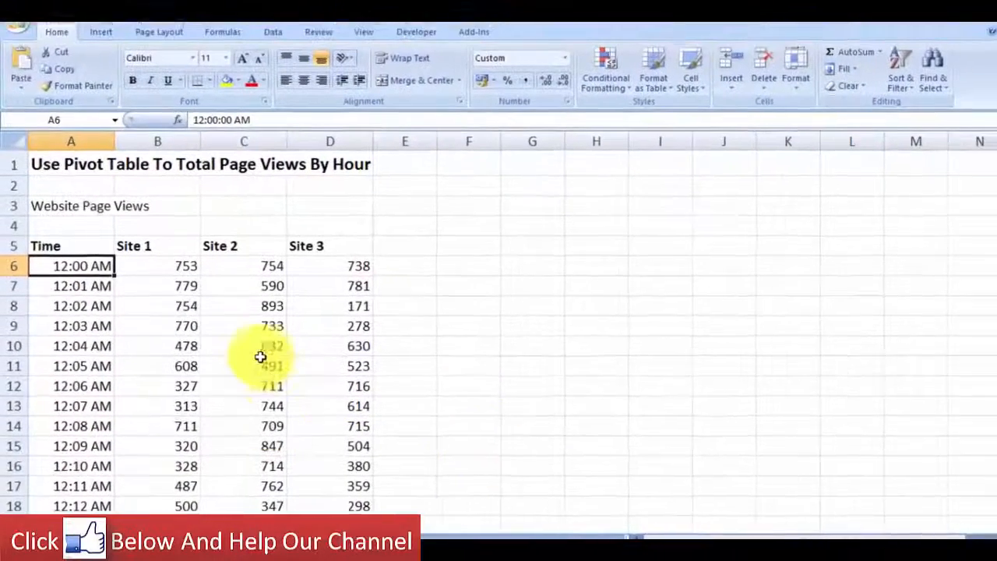
Create a PivotTable from range Sheet1!$A$5:$D$5706 and place it on the existing worksheet at cell G7.
click(288, 325)
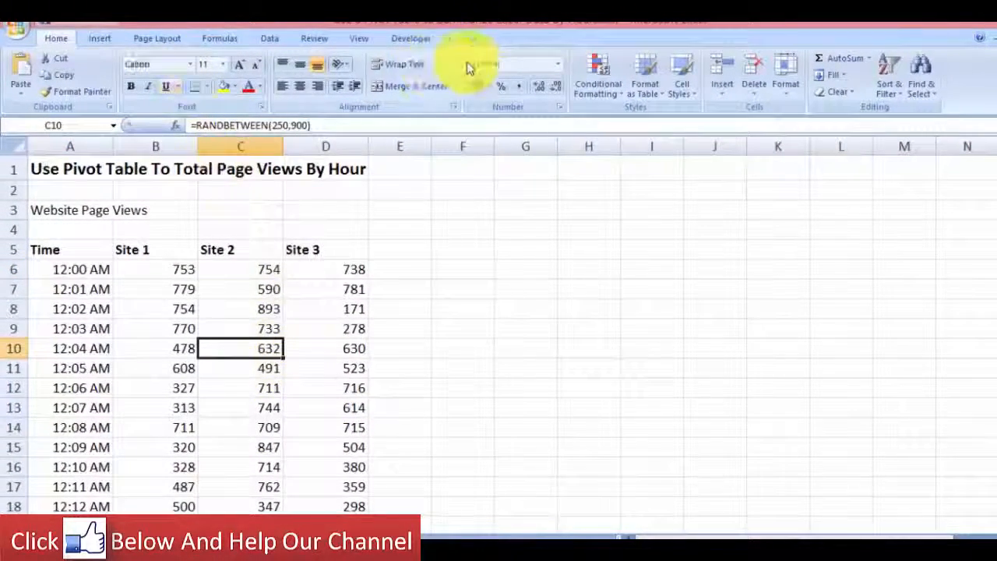
click(106, 39)
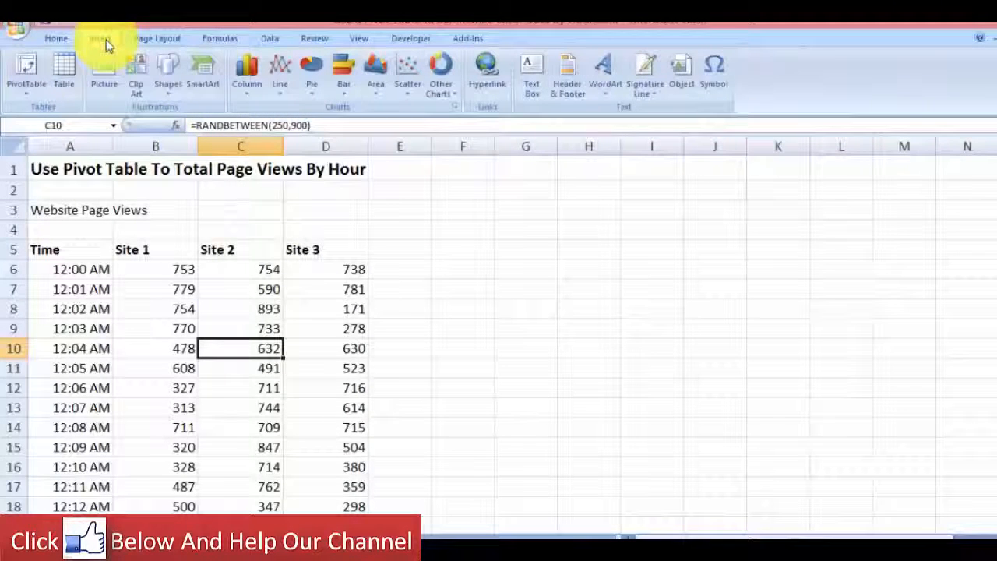
click(29, 74)
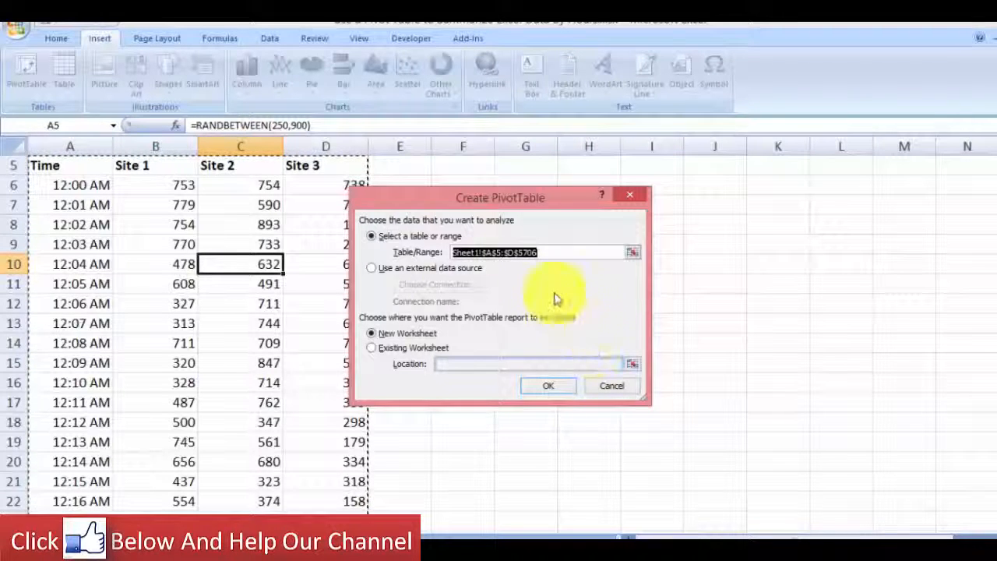
click(371, 347)
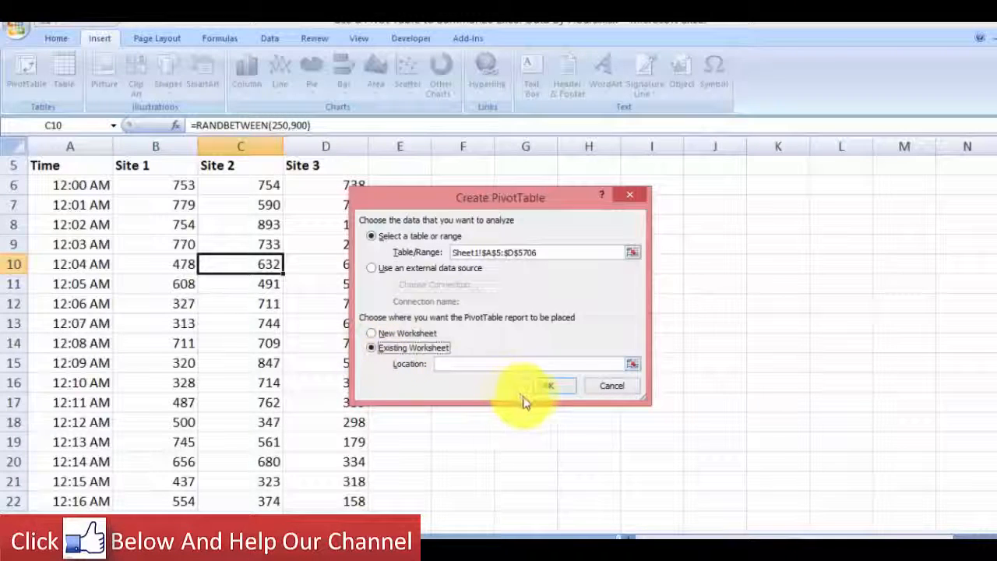
drag(514, 199, 529, 294)
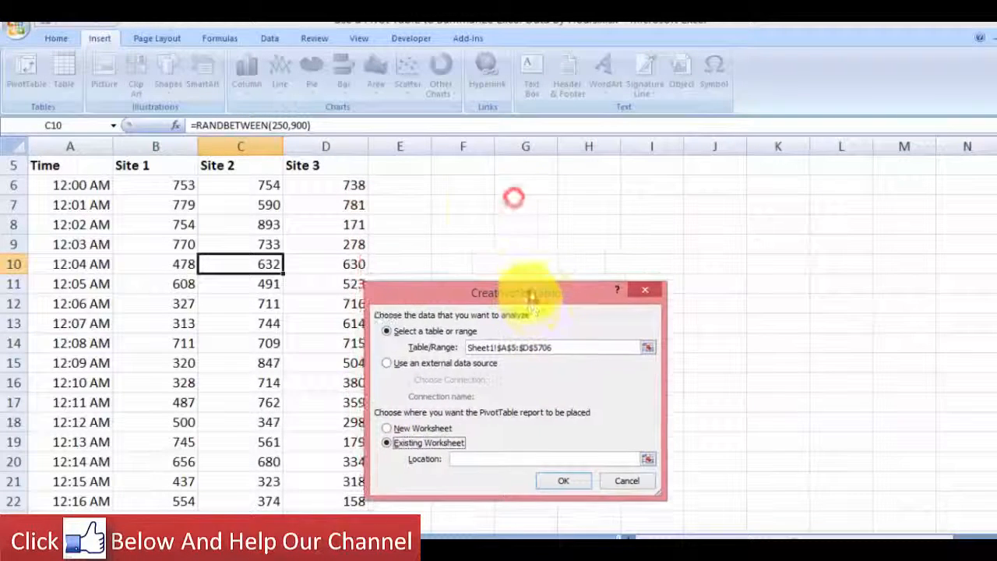
click(517, 204)
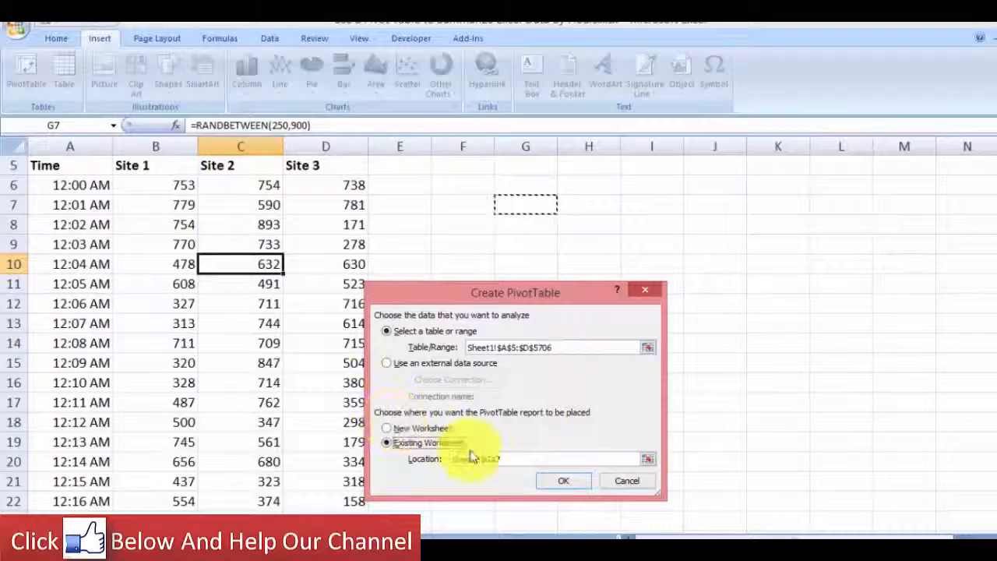
click(547, 482)
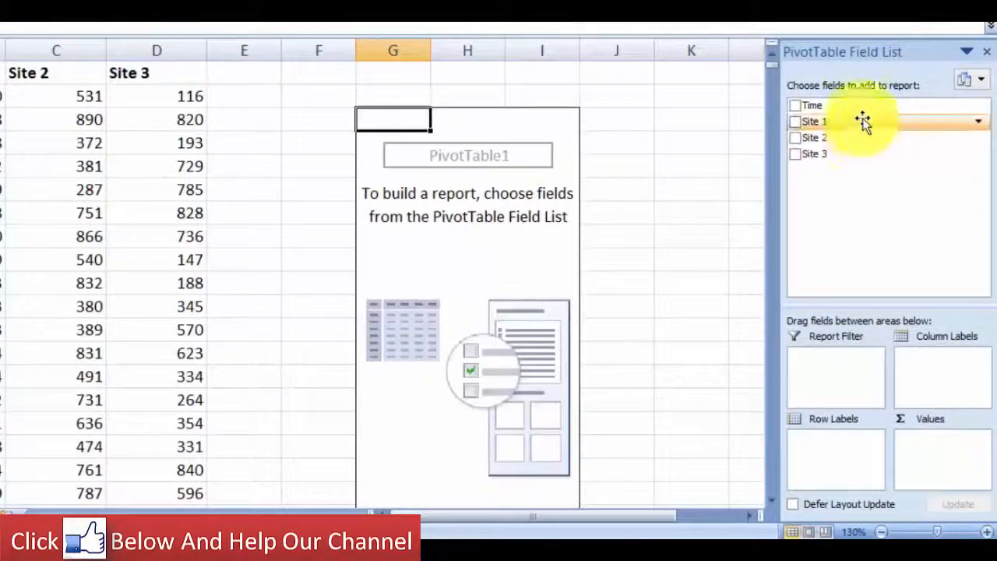
Add the Time field to the PivotTable's row labels and group it by Hours only, without Months.
click(795, 106)
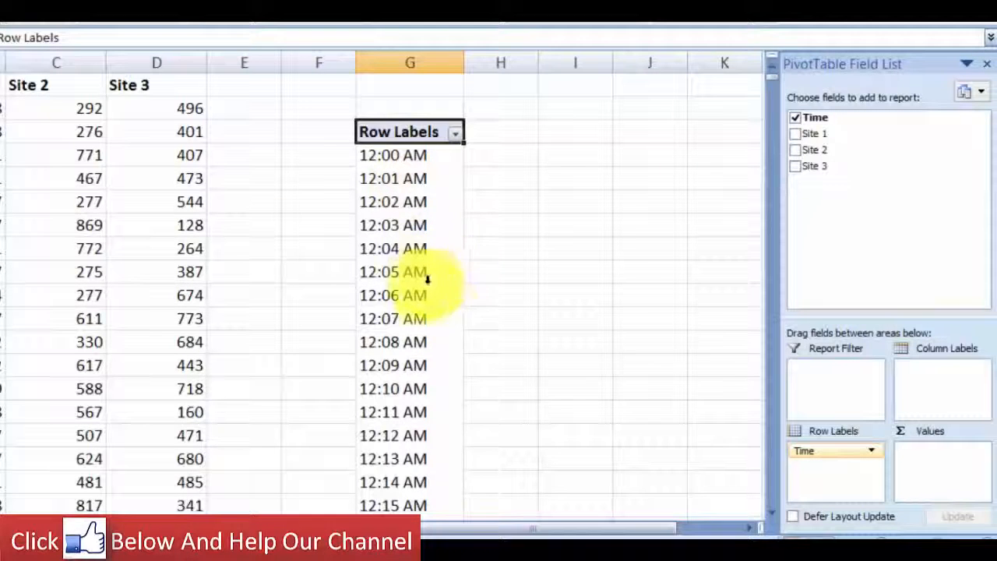
click(404, 247)
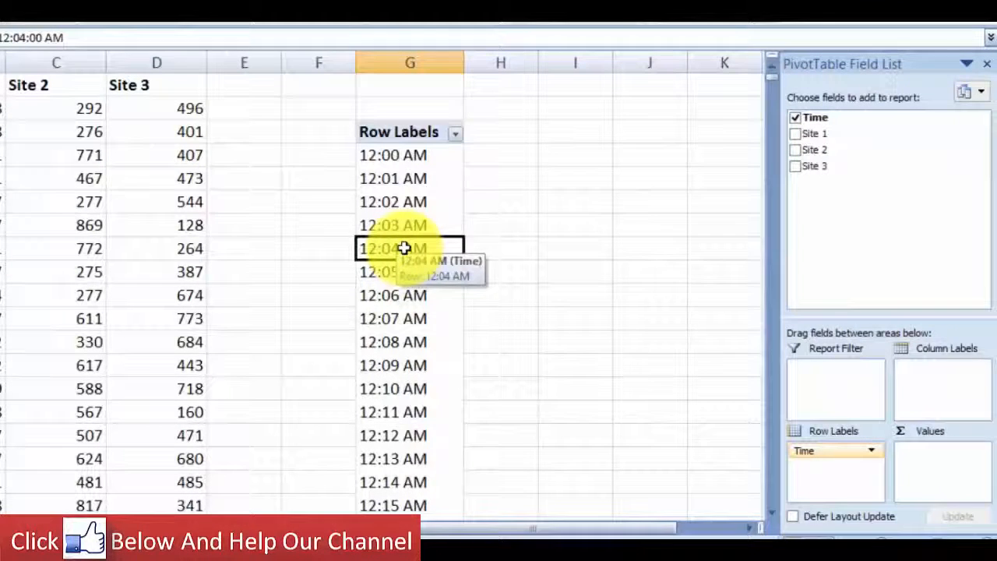
right_click(405, 247)
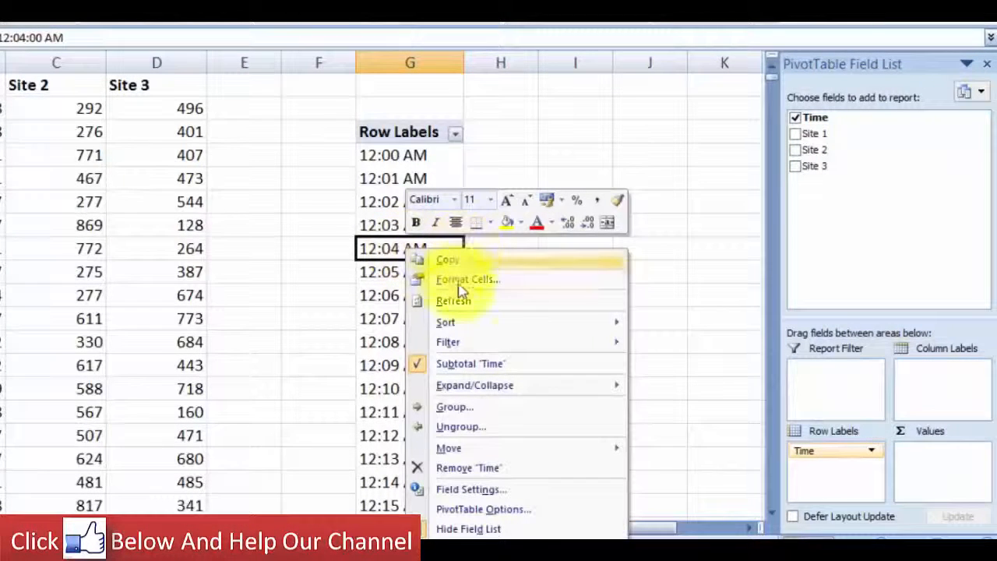
click(472, 413)
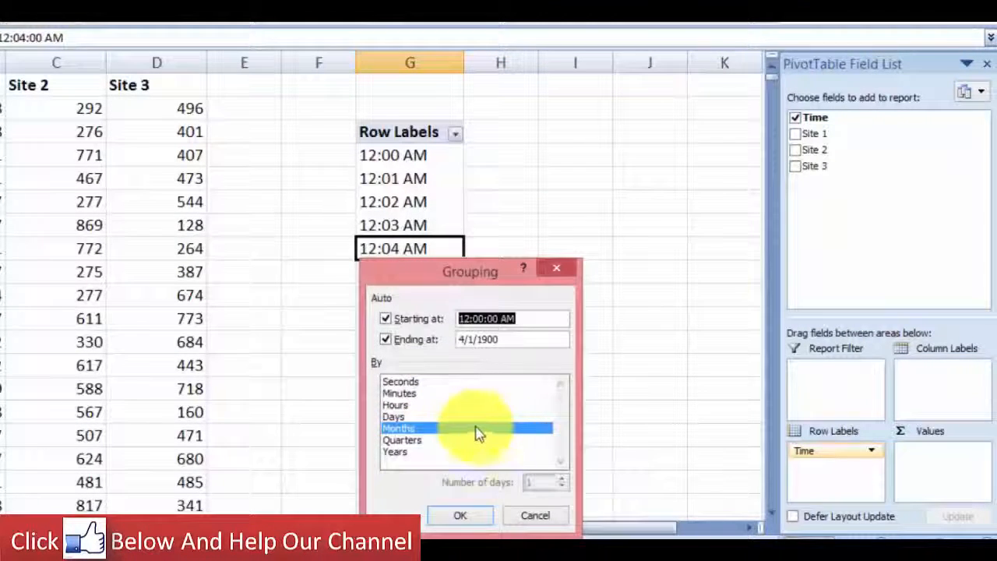
click(405, 405)
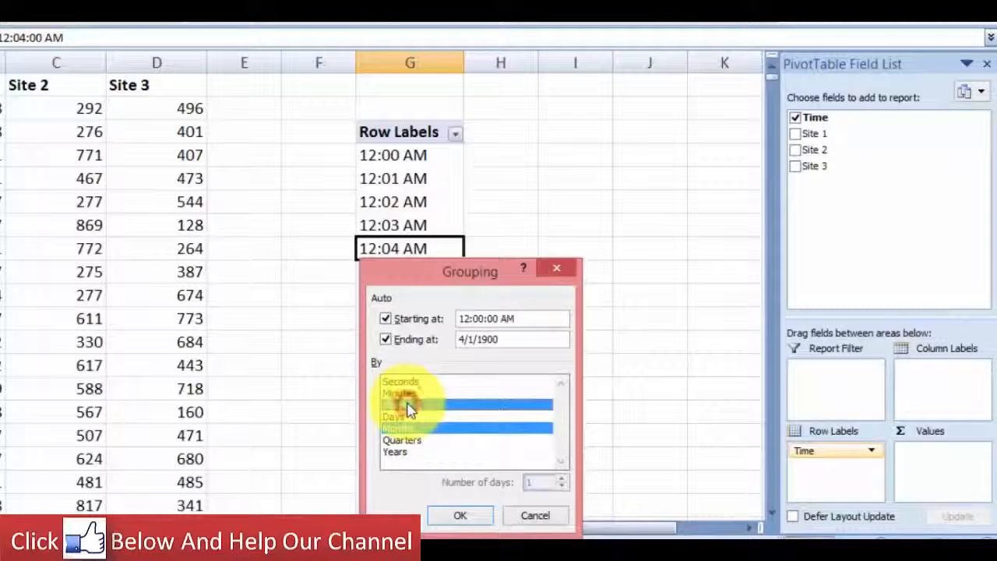
click(399, 428)
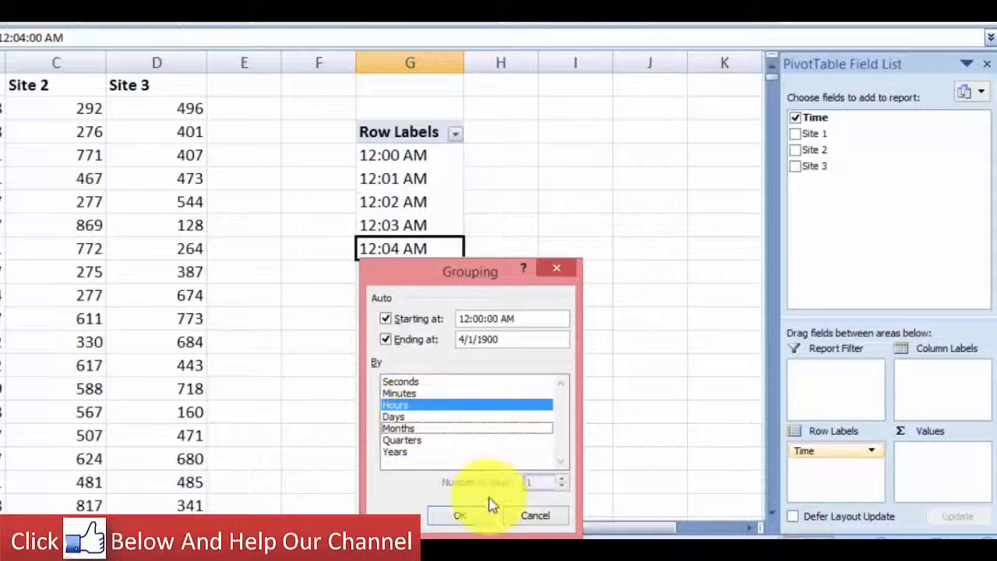
click(469, 517)
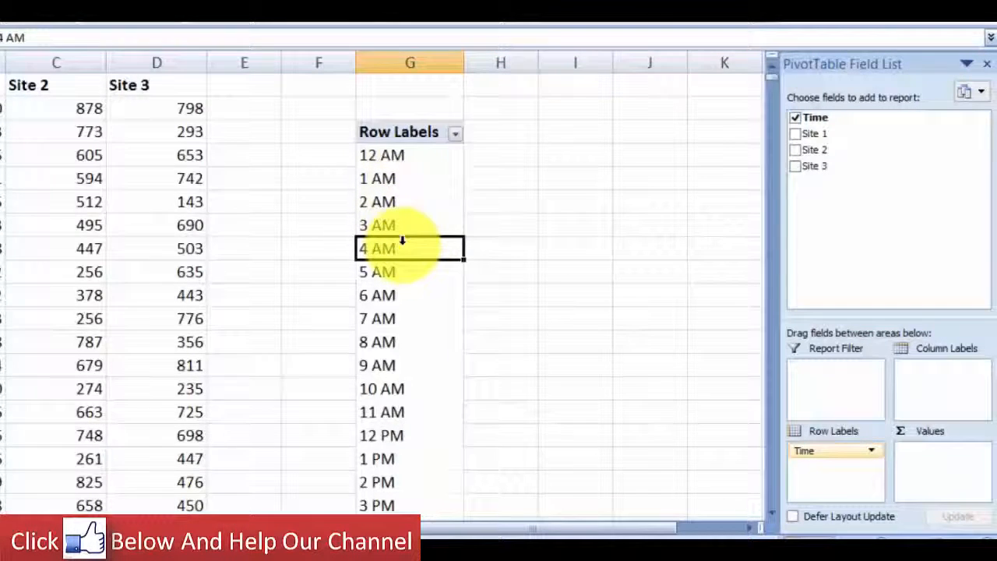
Review the PivotTable's hourly row labels from 12 AM to 11 PM.
scroll(401, 238, down, 5)
scroll(400, 238, up, 5)
drag(391, 164, 404, 444)
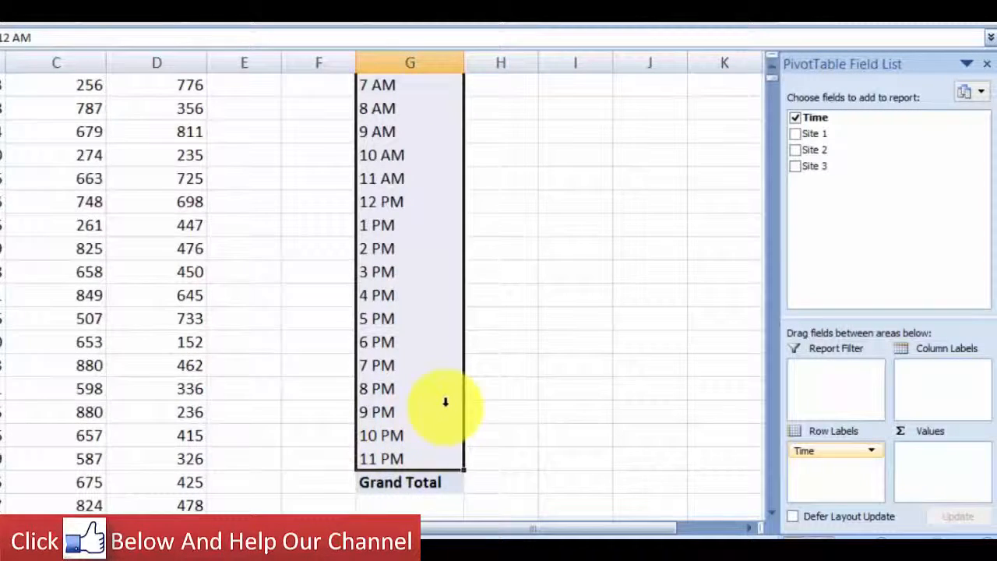
scroll(445, 400, up, 2)
scroll(445, 401, down, 2)
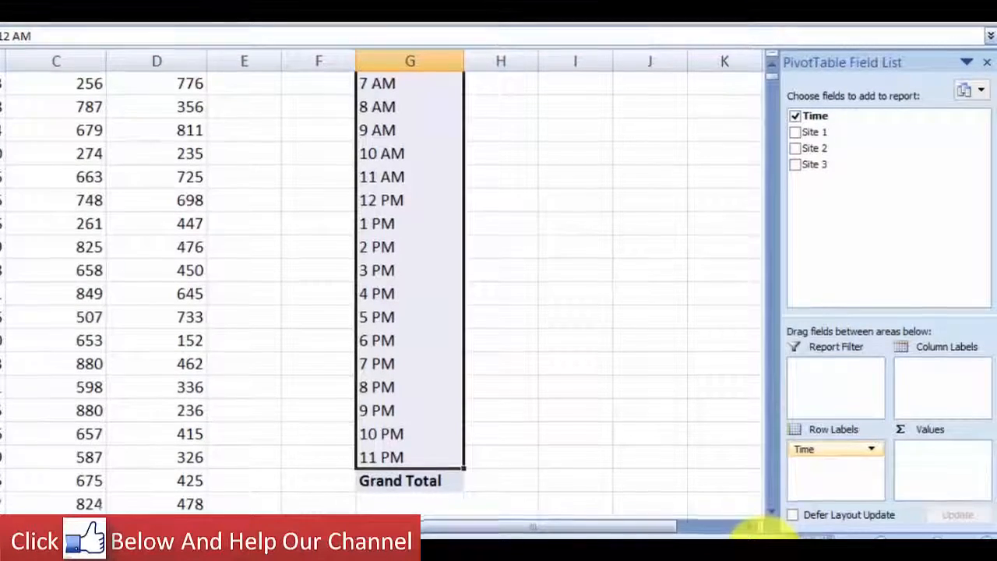
click(497, 267)
scroll(496, 268, up, 5)
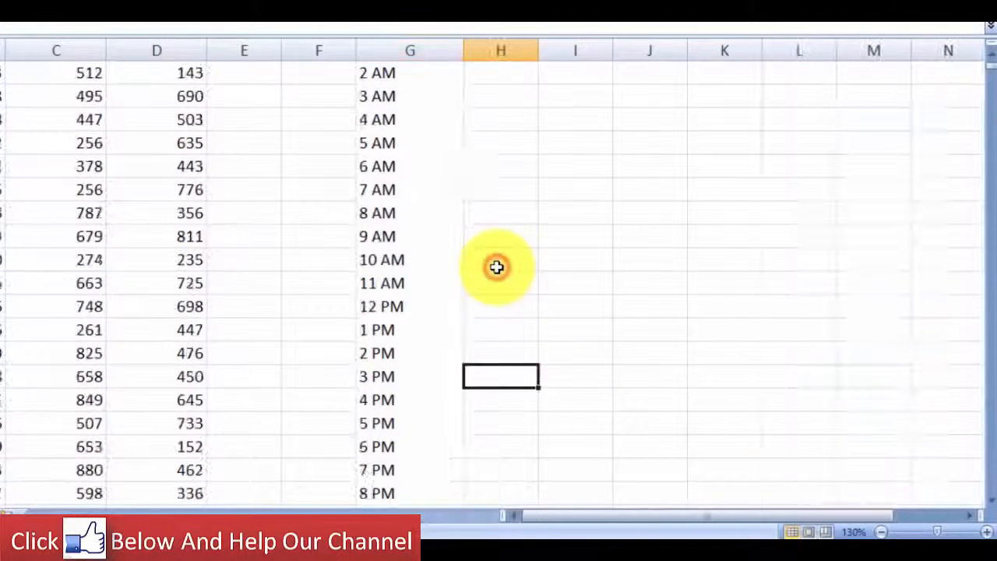
scroll(496, 267, down, 2)
Add the Site 1, Site 2 and Site 3 fields to the PivotTable as summed values.
click(454, 190)
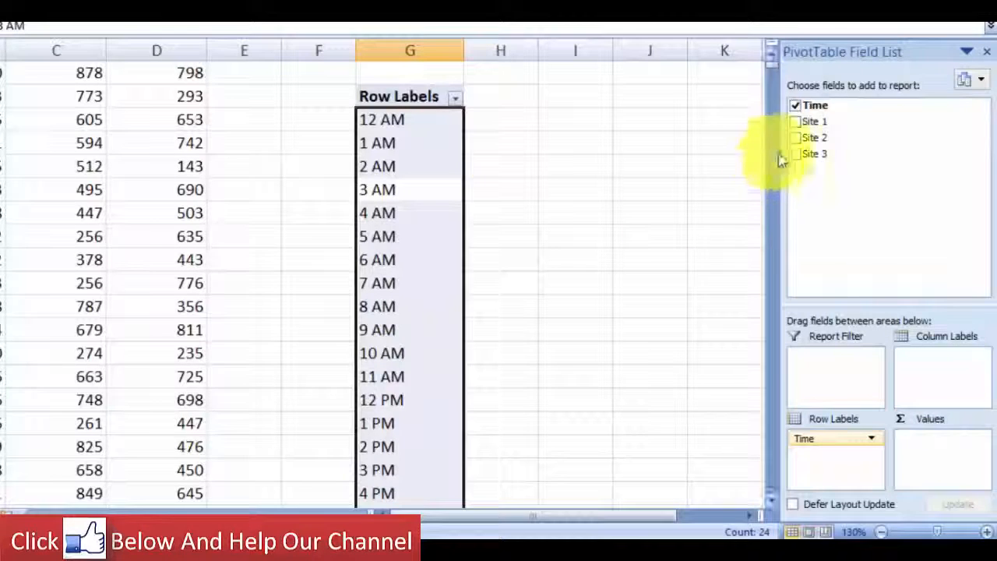
drag(811, 122, 943, 453)
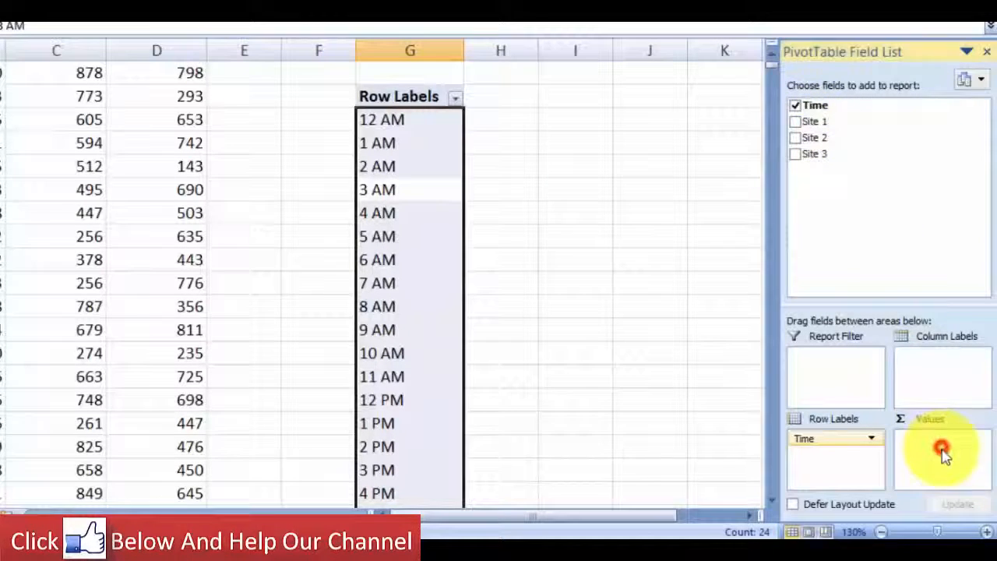
click(797, 122)
click(795, 138)
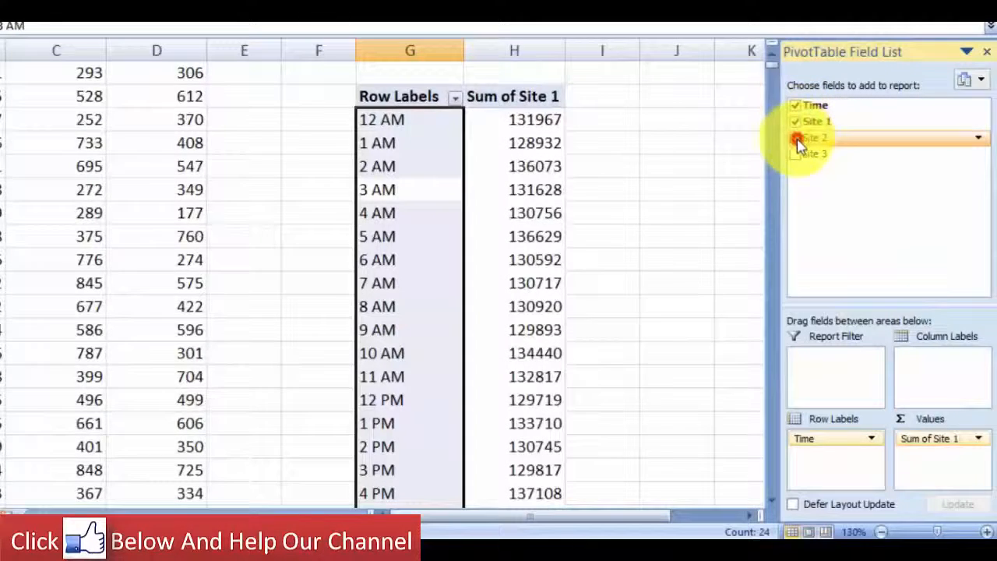
click(795, 155)
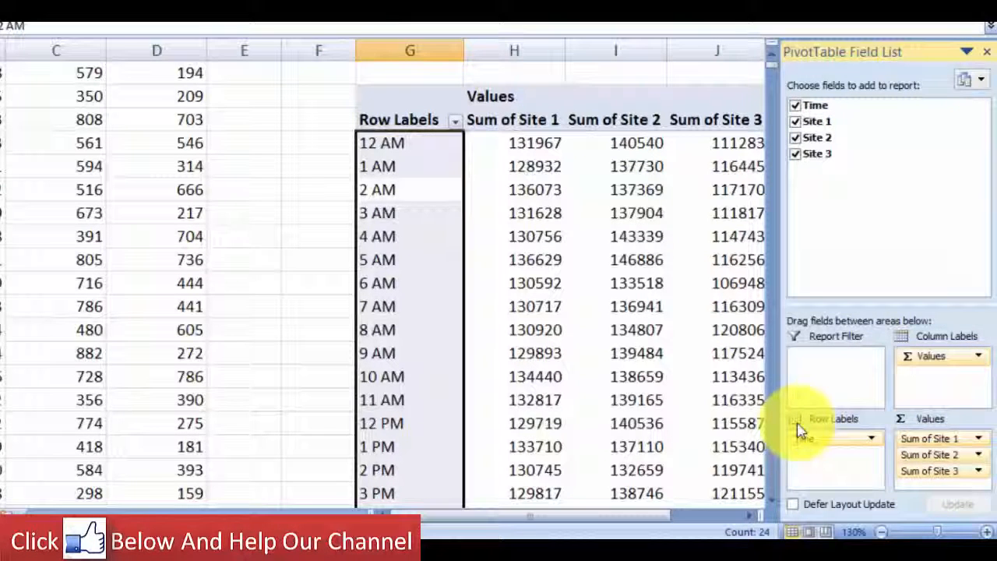
Close the PivotTable field list and format the Sum of Site 1 header cell as Number with 0 decimal places and the 1000 separator.
click(518, 126)
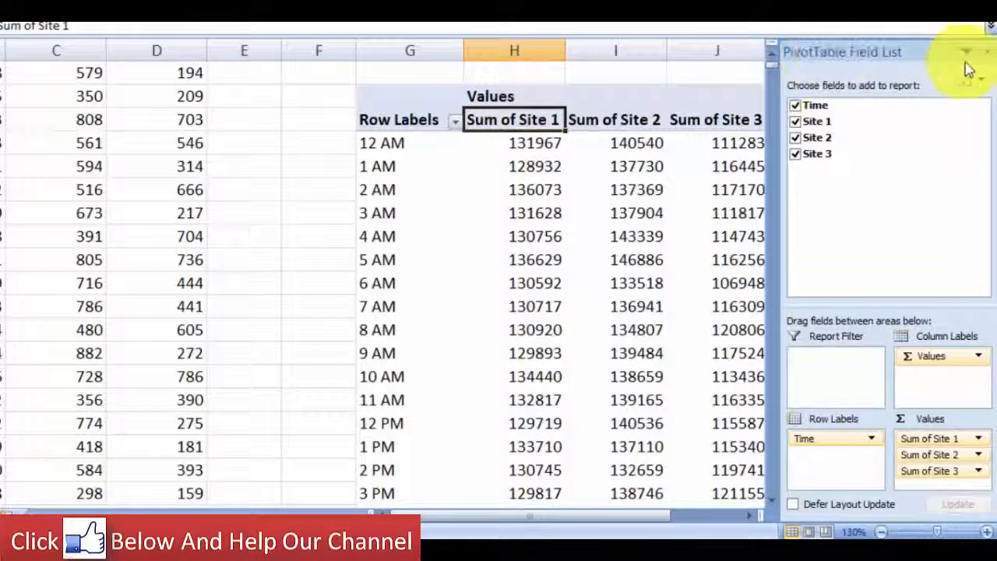
click(987, 53)
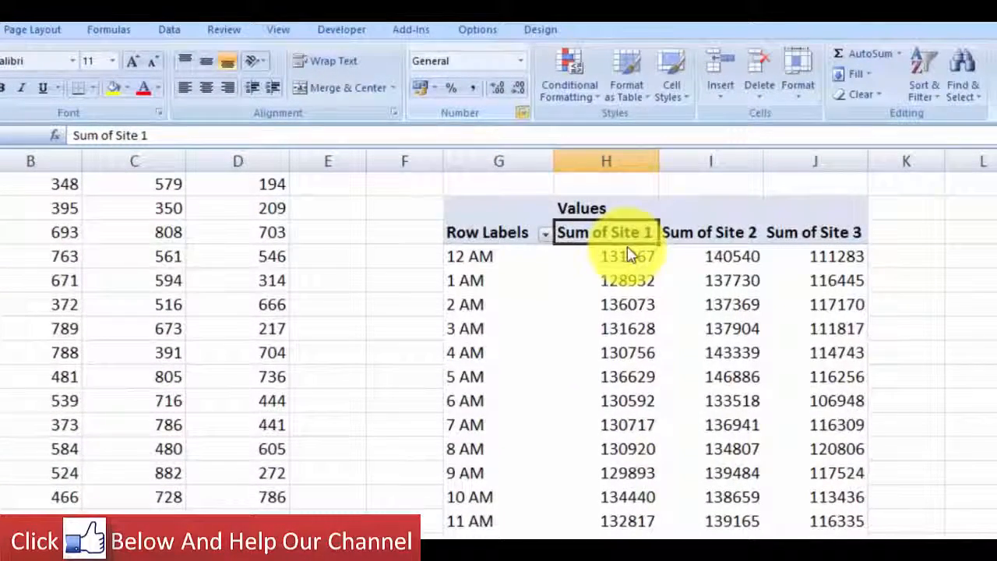
click(521, 113)
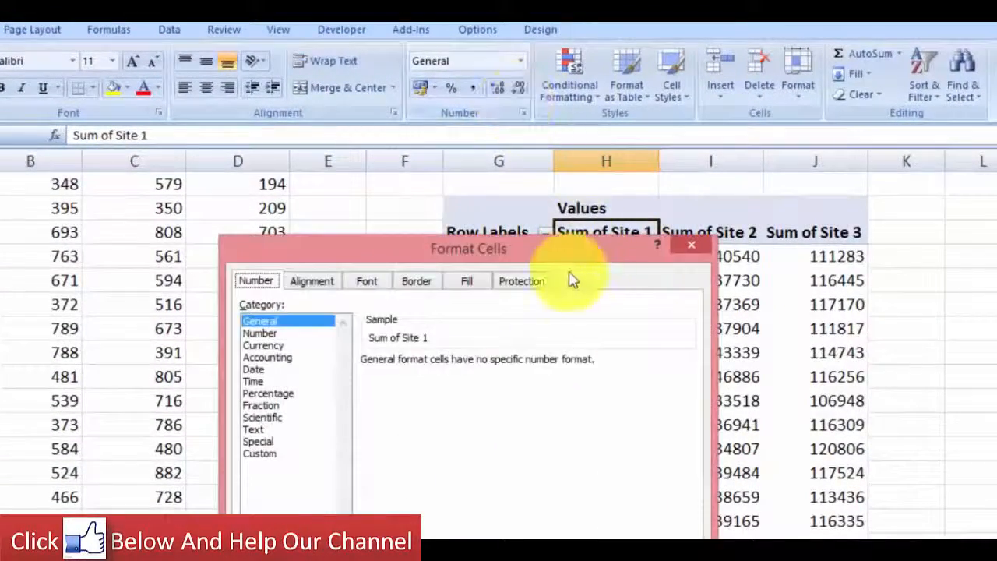
drag(582, 245, 591, 204)
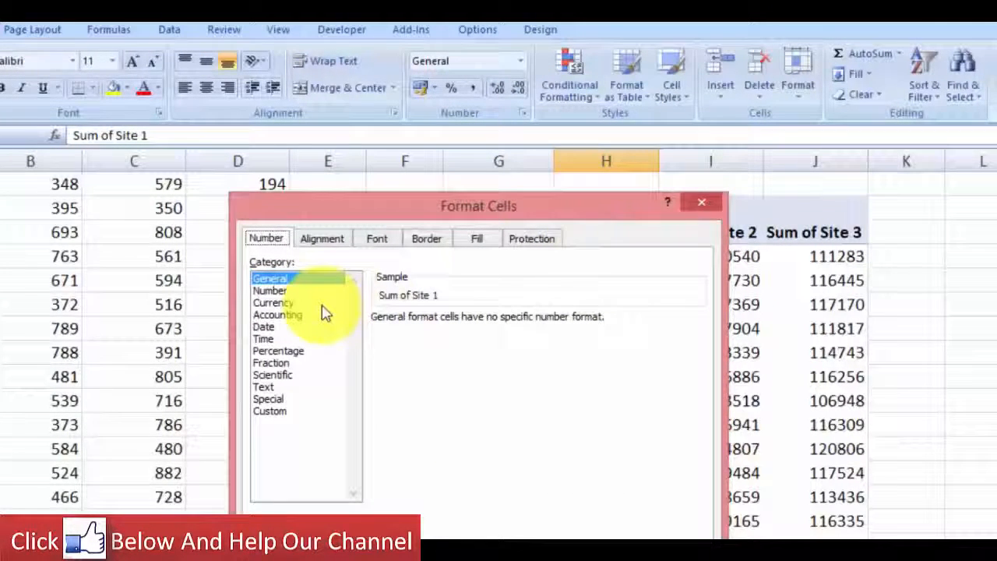
click(280, 290)
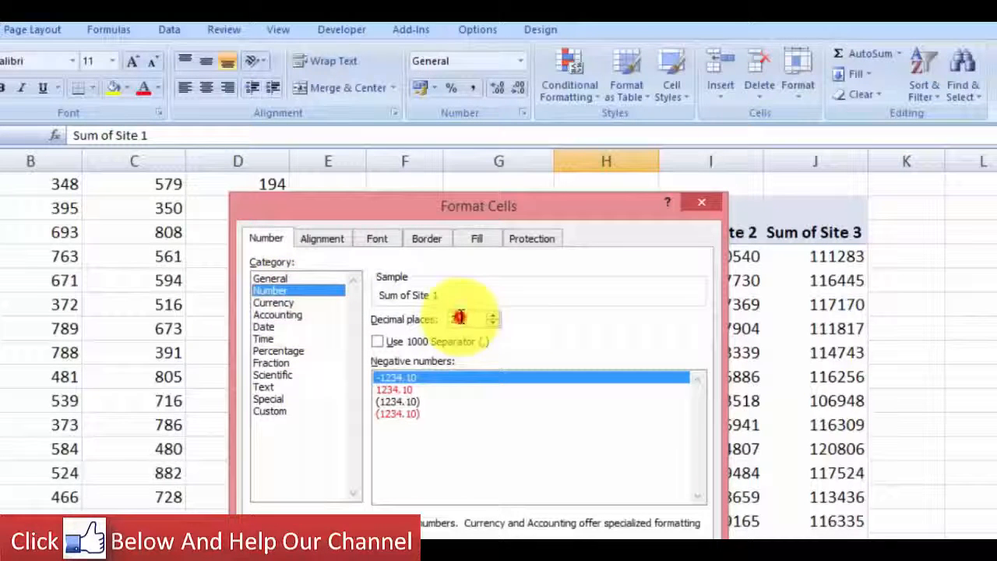
text(0)
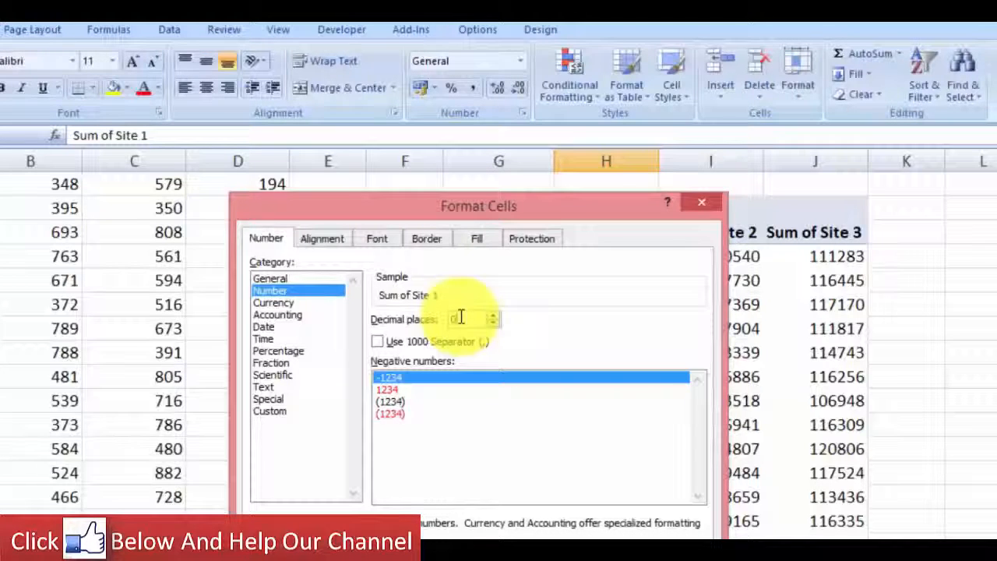
click(377, 341)
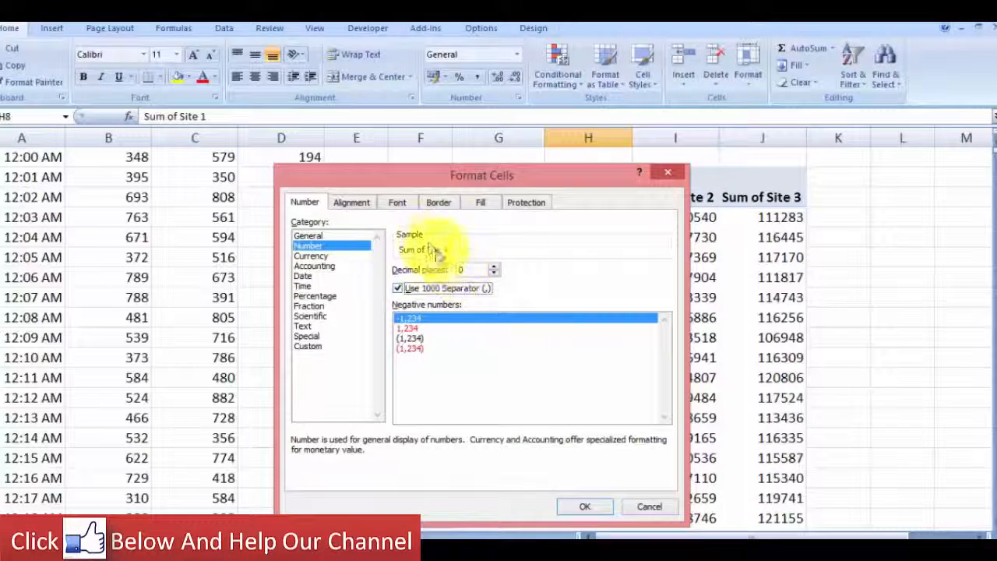
click(585, 507)
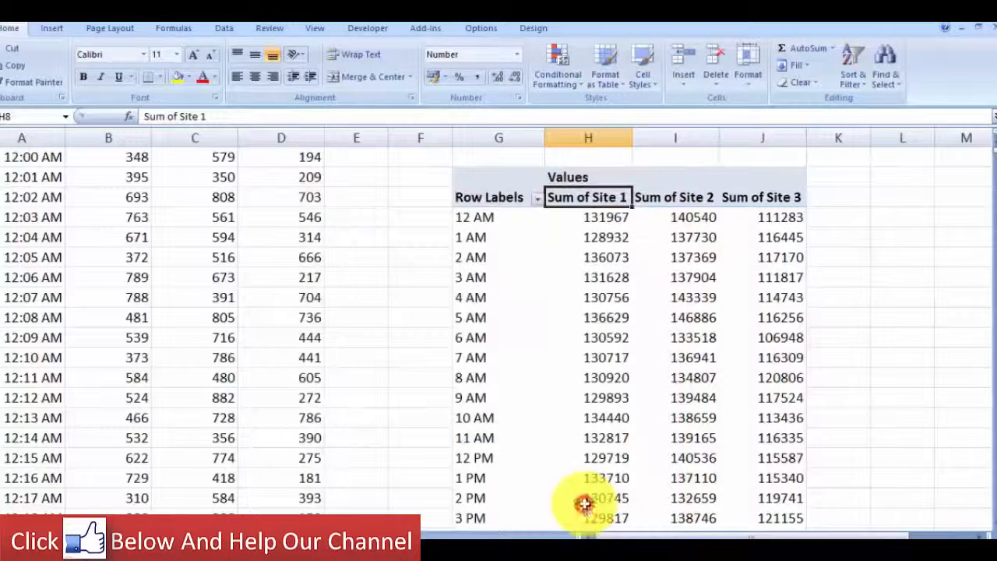
Review the number categories and the font, border, fill and protection settings of the Sum of Site 1 header cell.
right_click(579, 200)
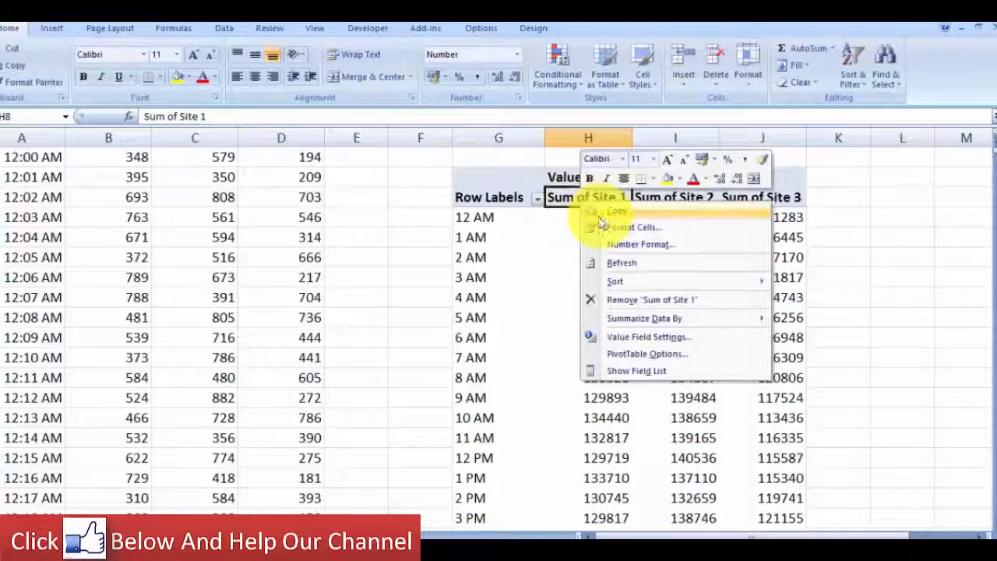
click(562, 200)
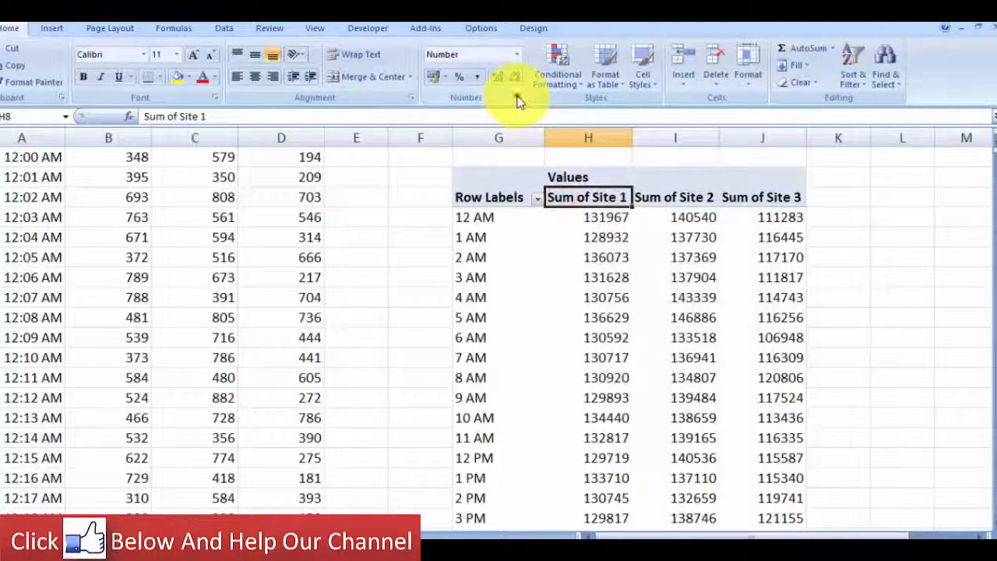
click(517, 98)
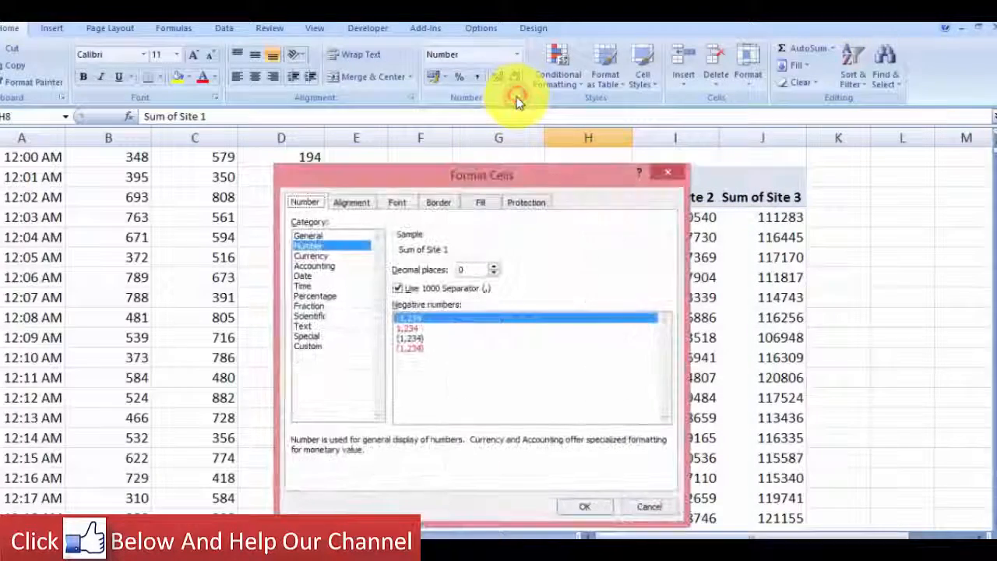
click(309, 236)
click(307, 245)
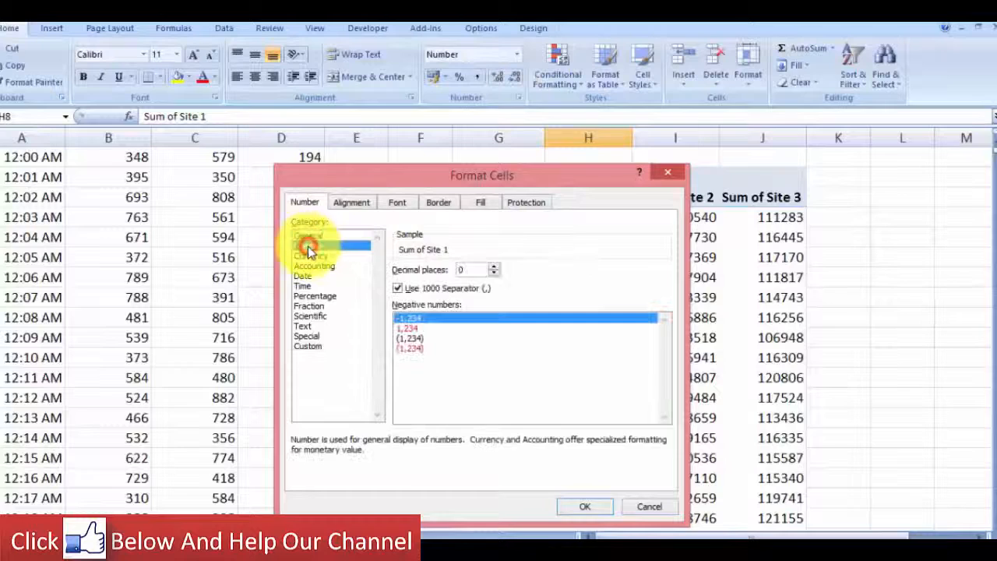
click(310, 346)
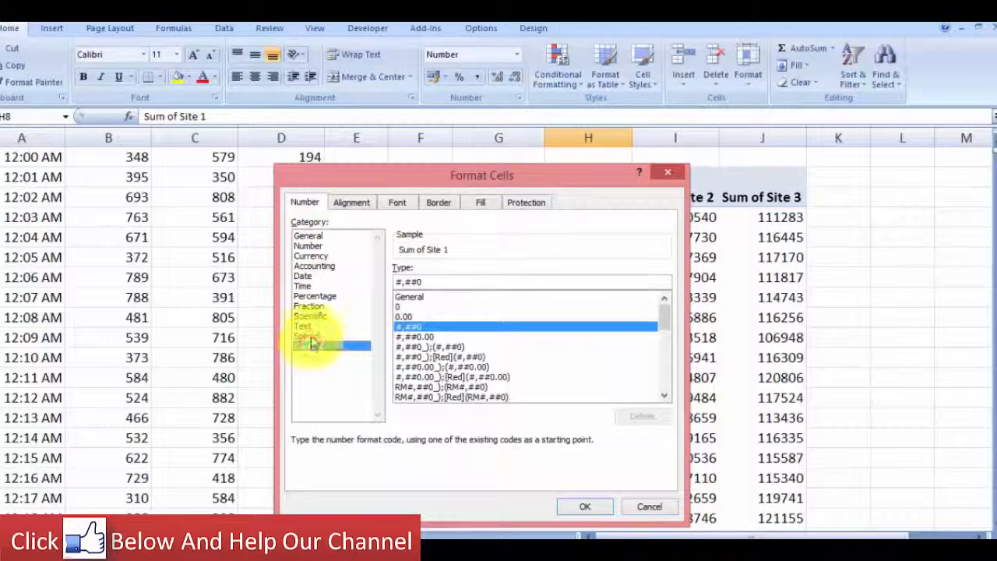
click(307, 236)
click(327, 245)
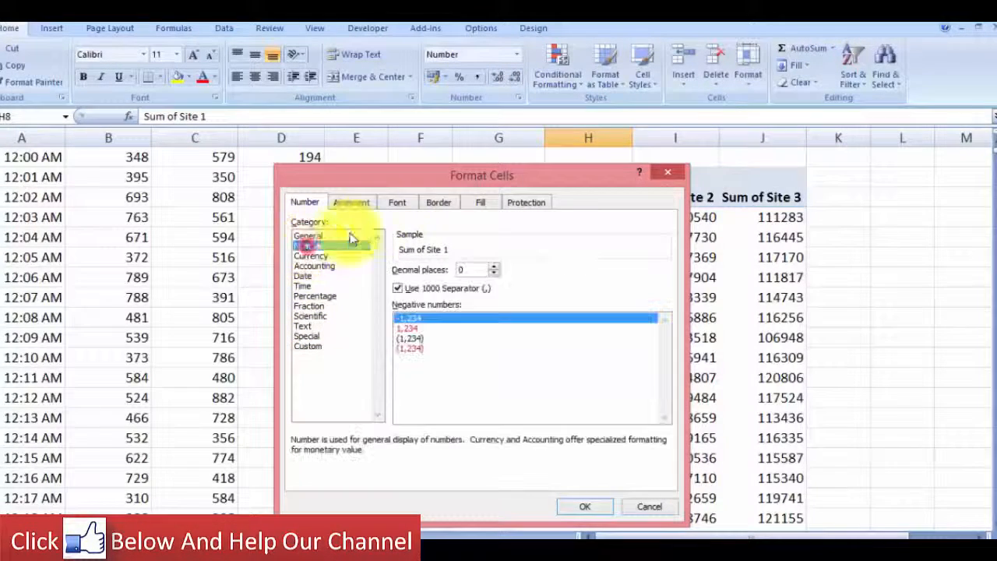
click(393, 203)
click(436, 202)
click(477, 202)
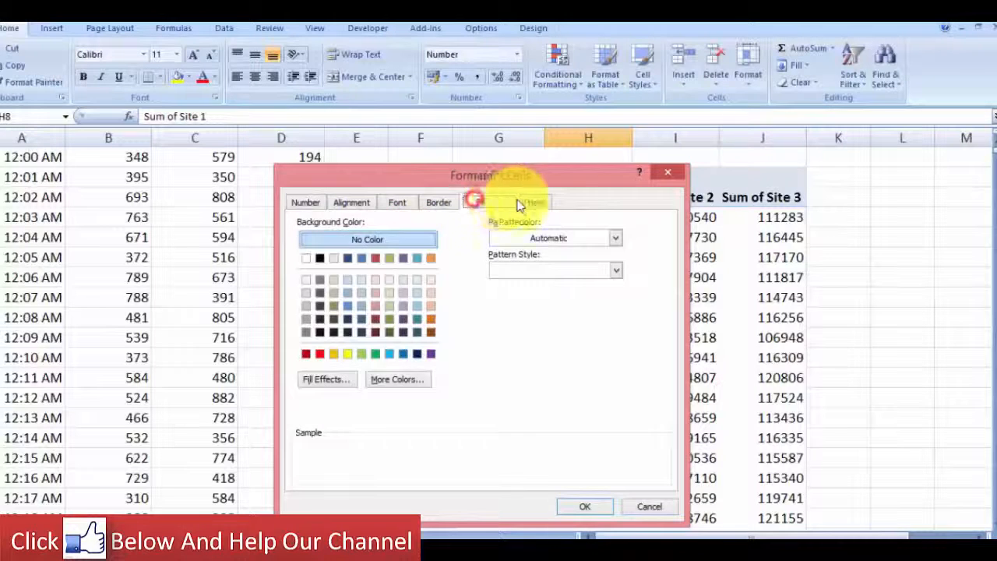
click(520, 202)
click(303, 201)
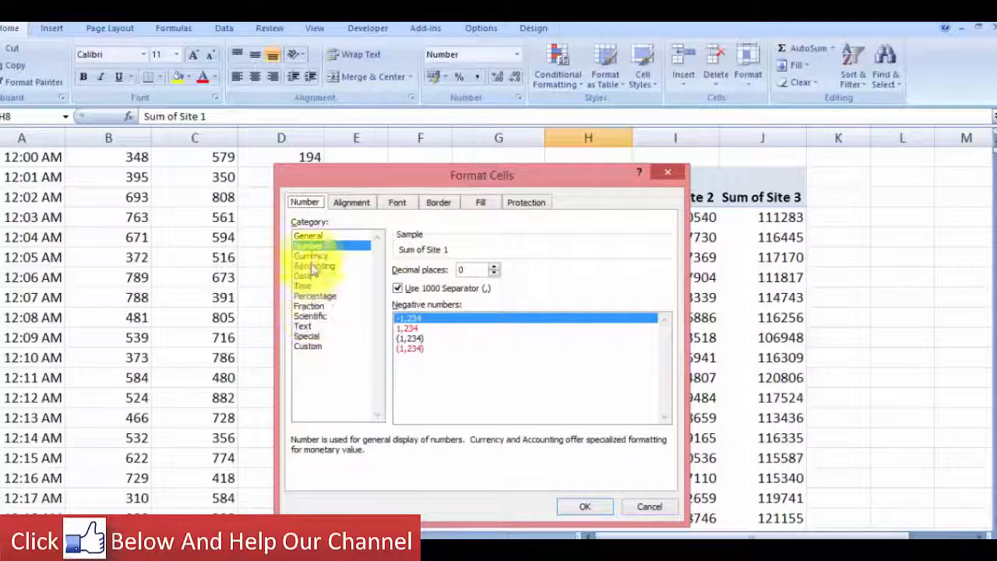
click(590, 507)
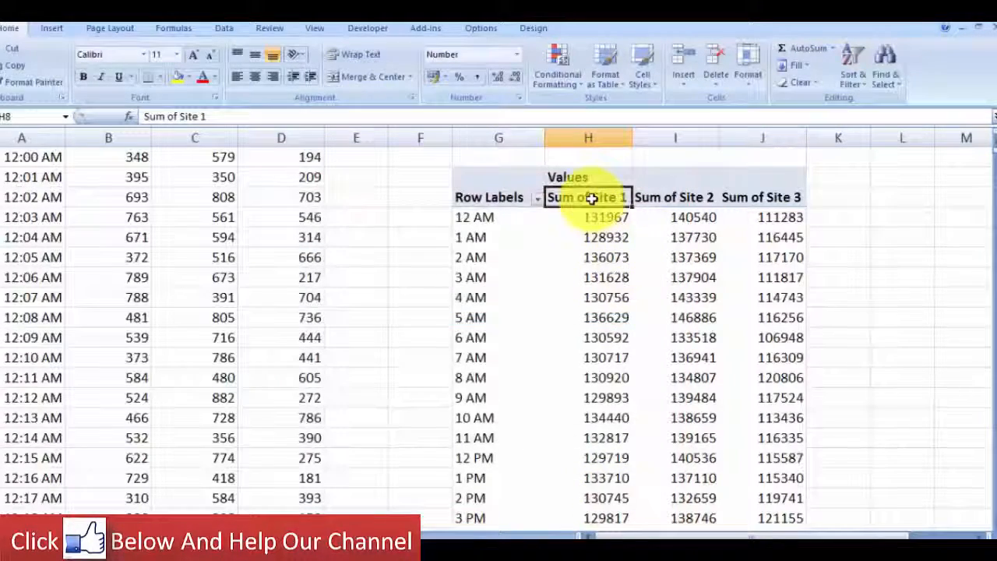
Rename the PivotTable's Sum of Site 1 column header to Site 1.
click(178, 116)
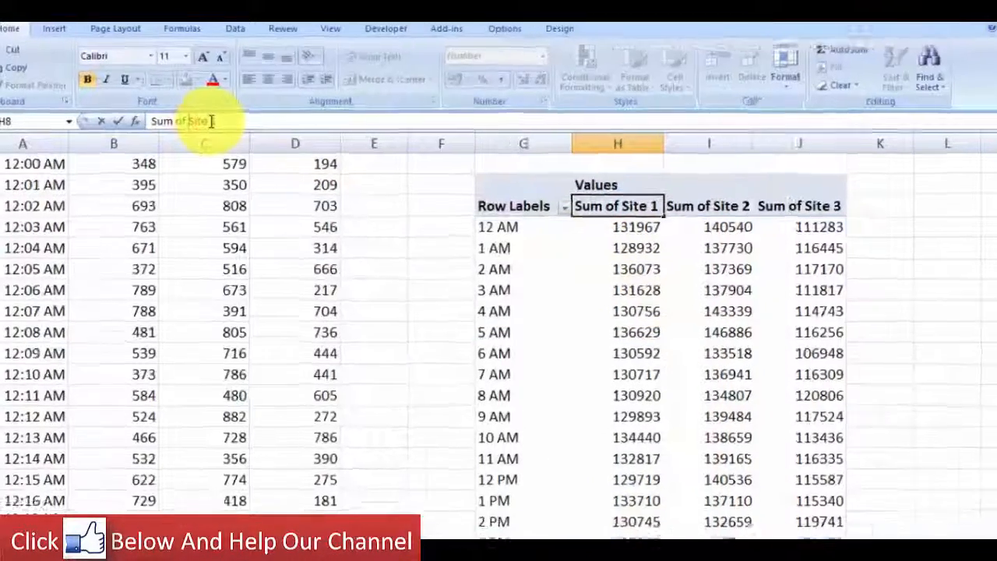
key(BackSpace)
key(BackSpace)
key(BackSpace)
key(BackSpace)
key(BackSpace)
key(BackSpace)
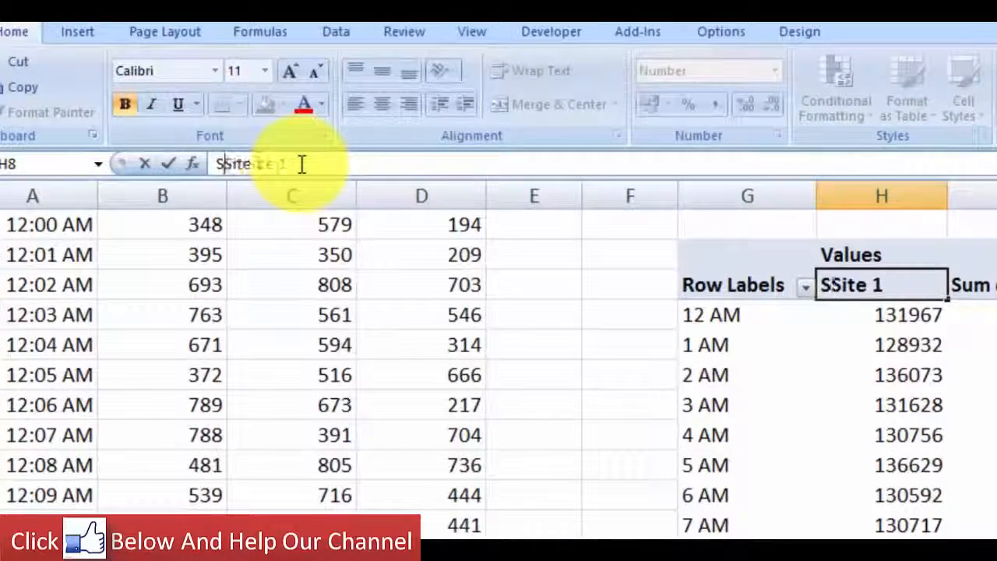
key(BackSpace)
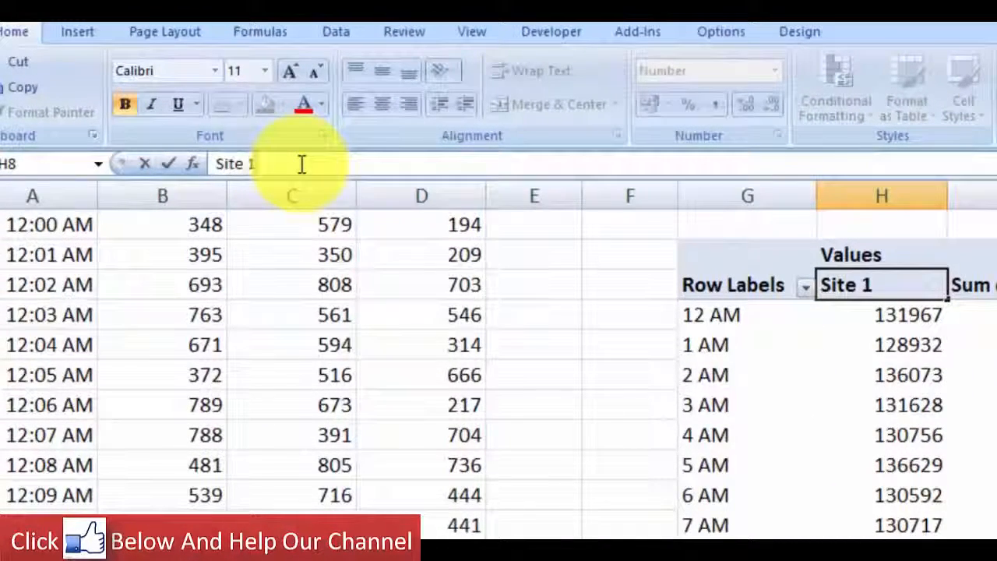
key(Return)
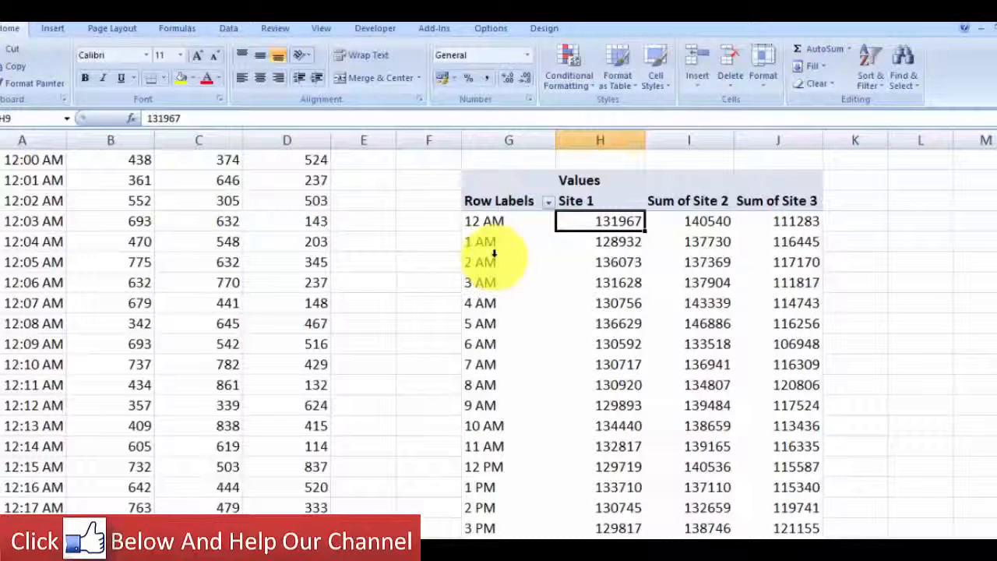
Format the 12 AM value under Sum of Site 2 as Number with 0 decimal places and the 1000 separator.
click(698, 228)
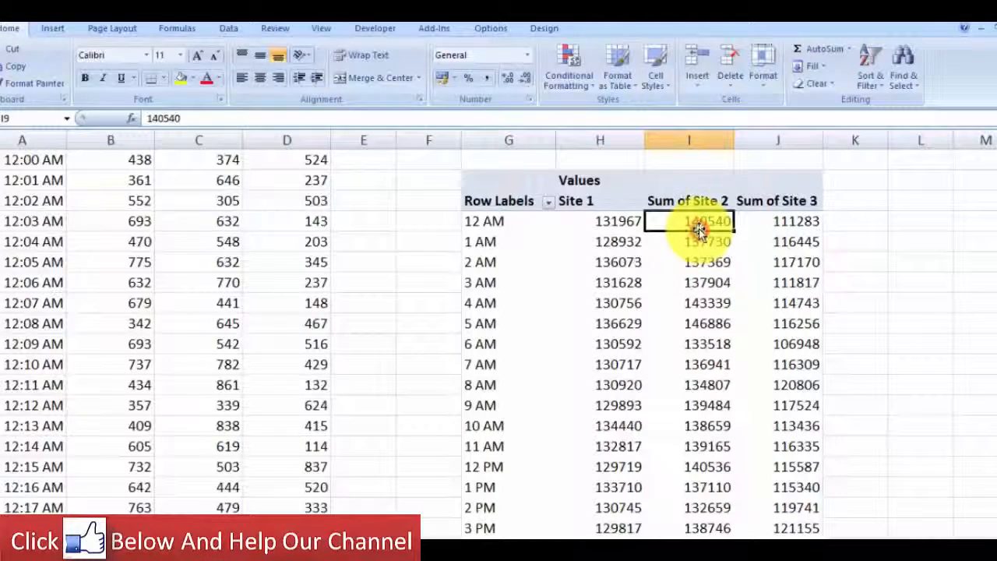
right_click(697, 226)
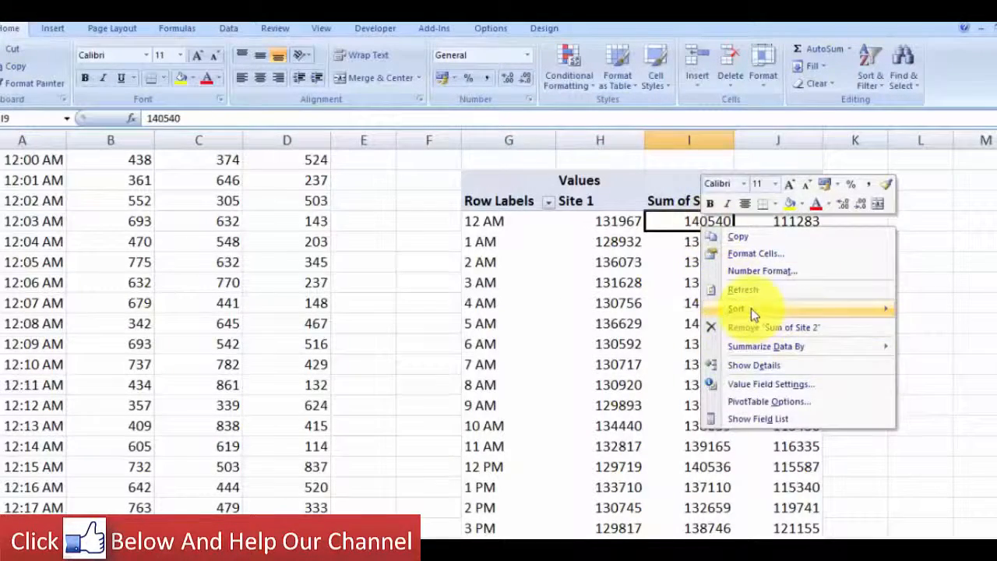
click(679, 218)
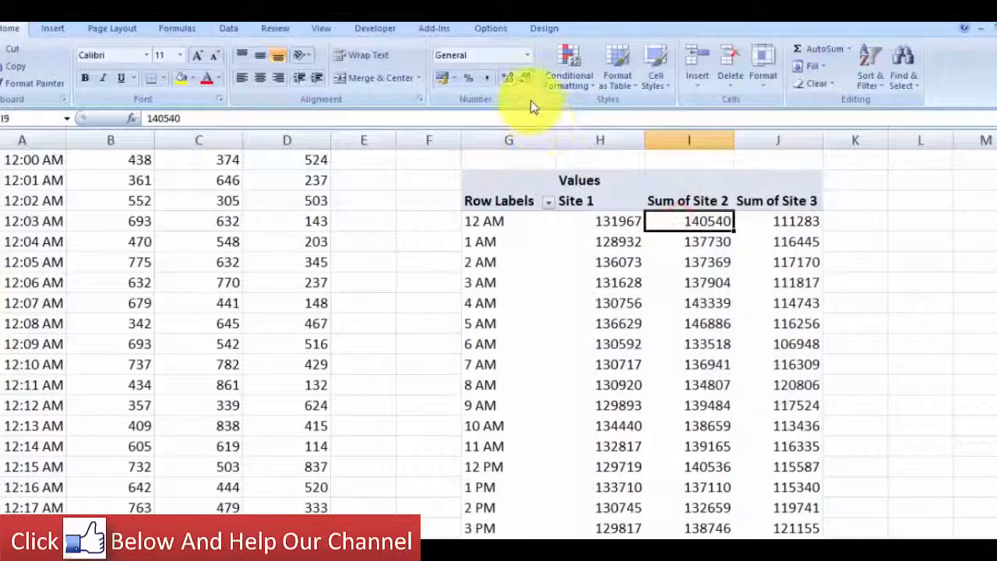
click(531, 100)
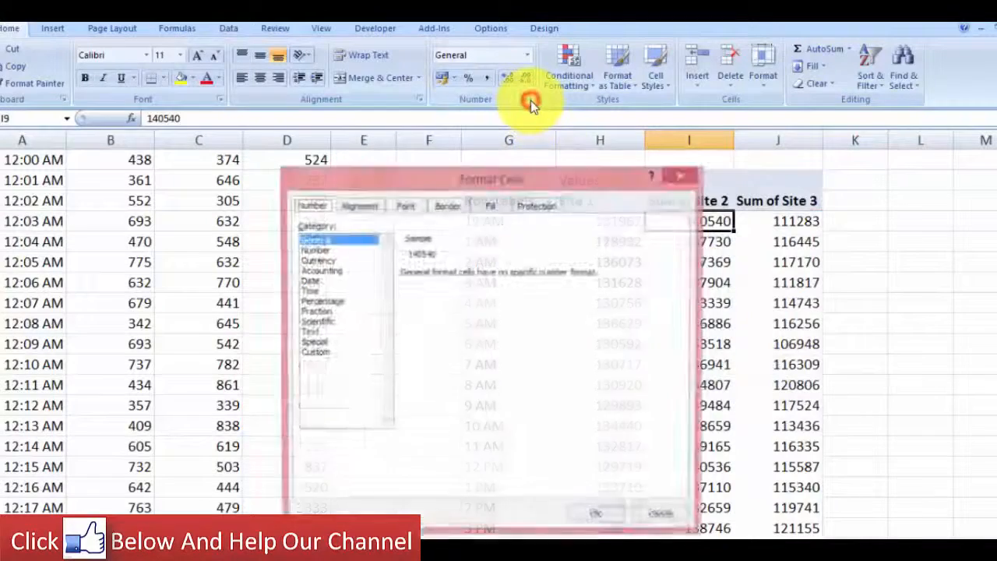
click(326, 250)
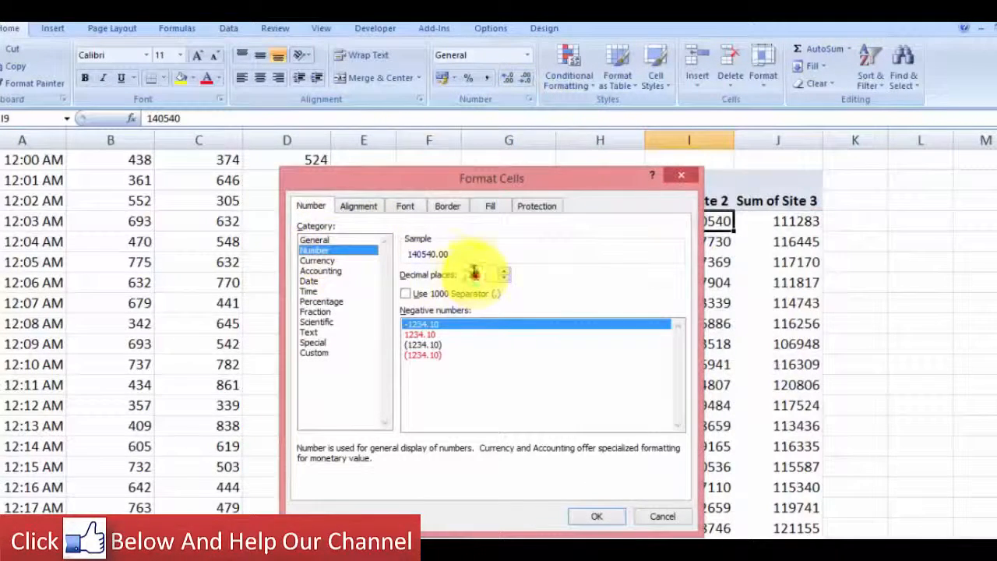
text(0)
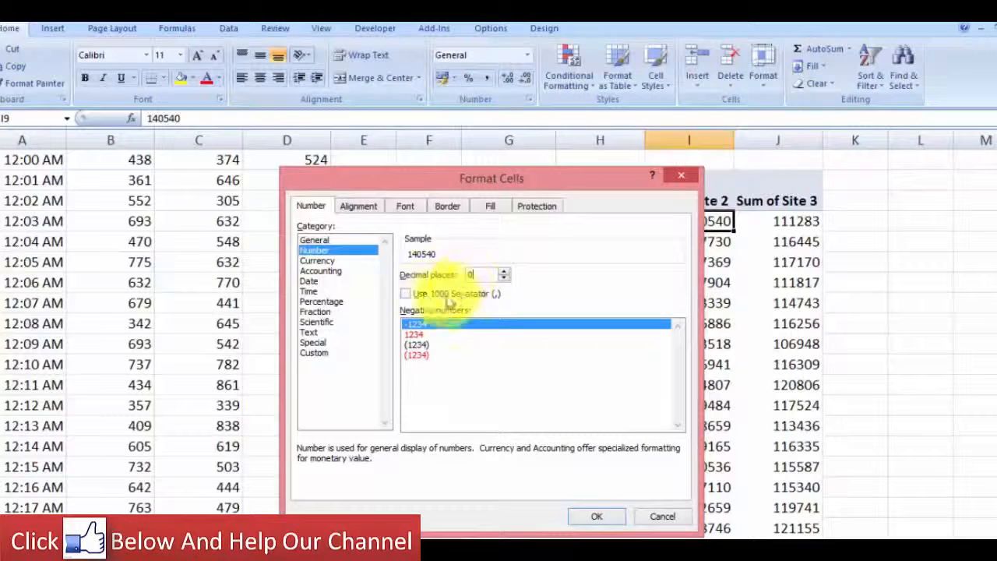
click(406, 293)
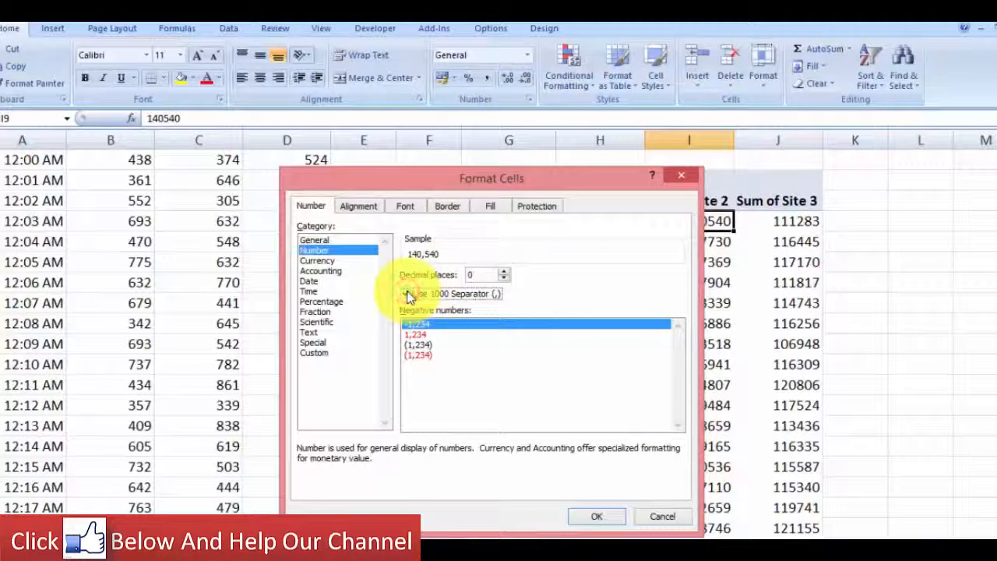
click(598, 516)
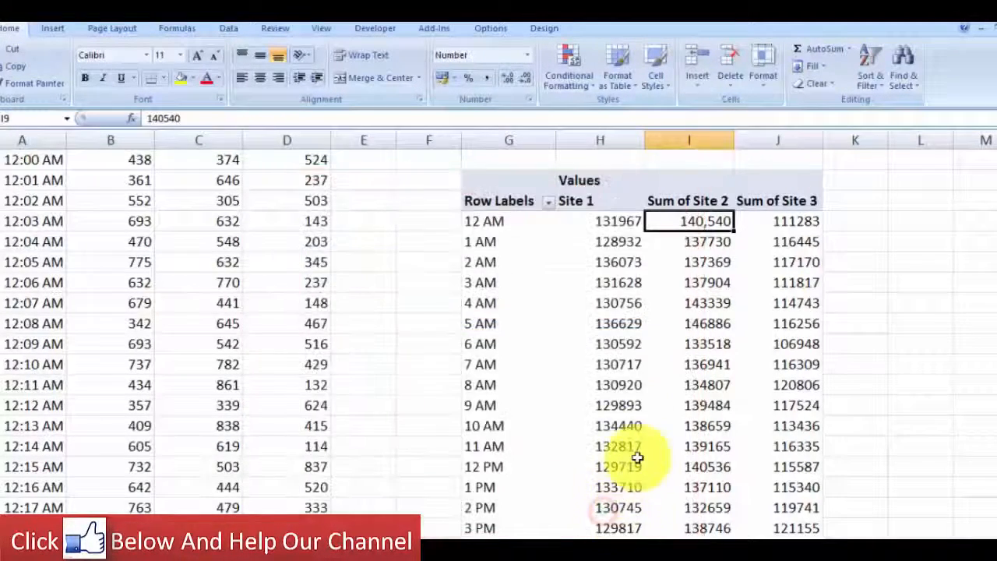
Select the PivotTable's Sum of Site 2 column header cell for editing.
click(690, 198)
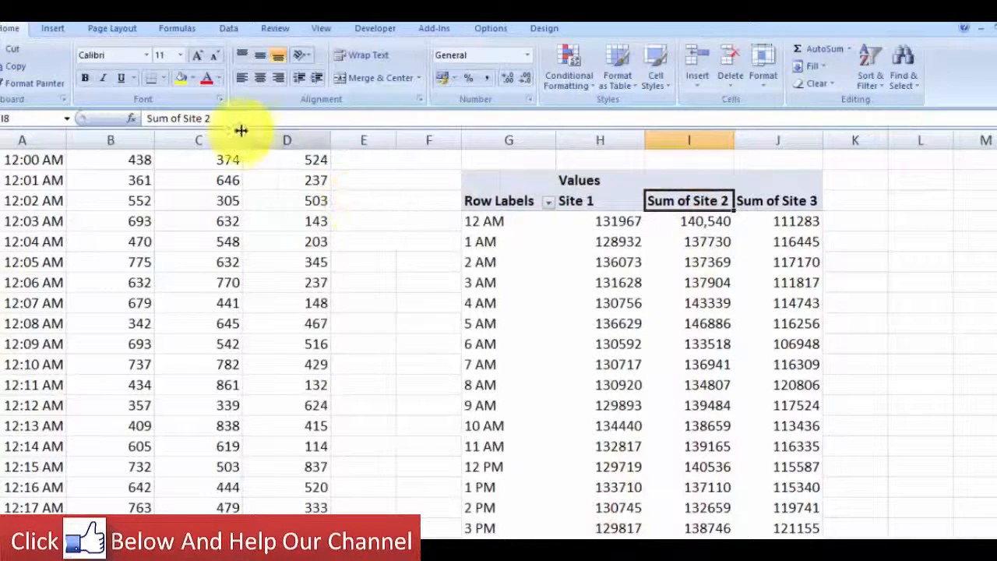